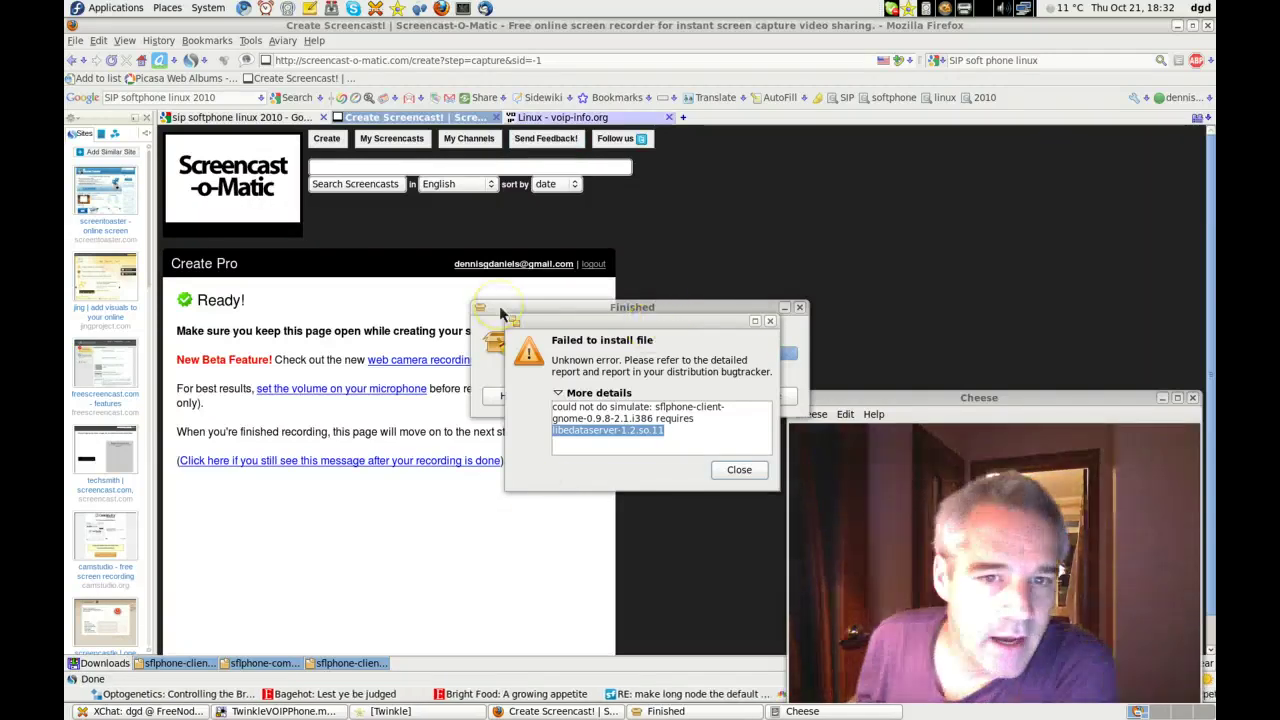
- Open the SFLphone home page in a new tab from the search results for SIP softphone linux 2010
key(alt+Tab)
key(ctrl+Page_Up)
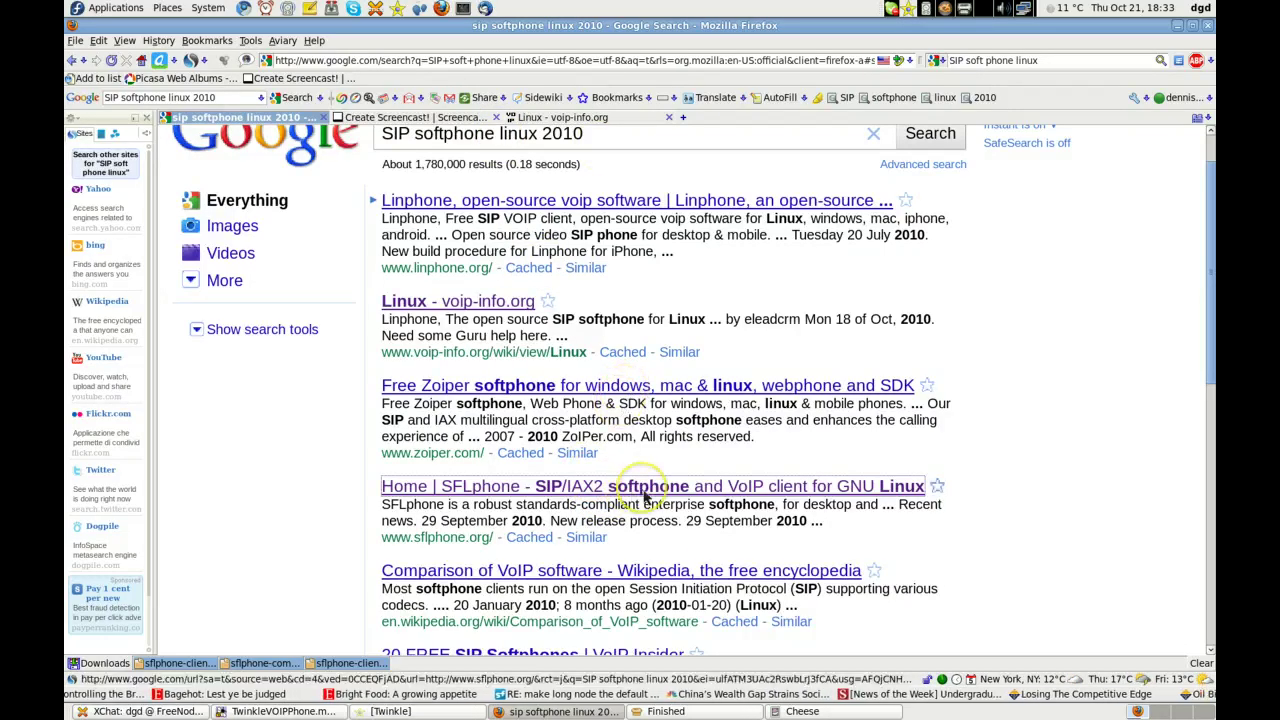
middle_click(664, 577)
click(704, 712)
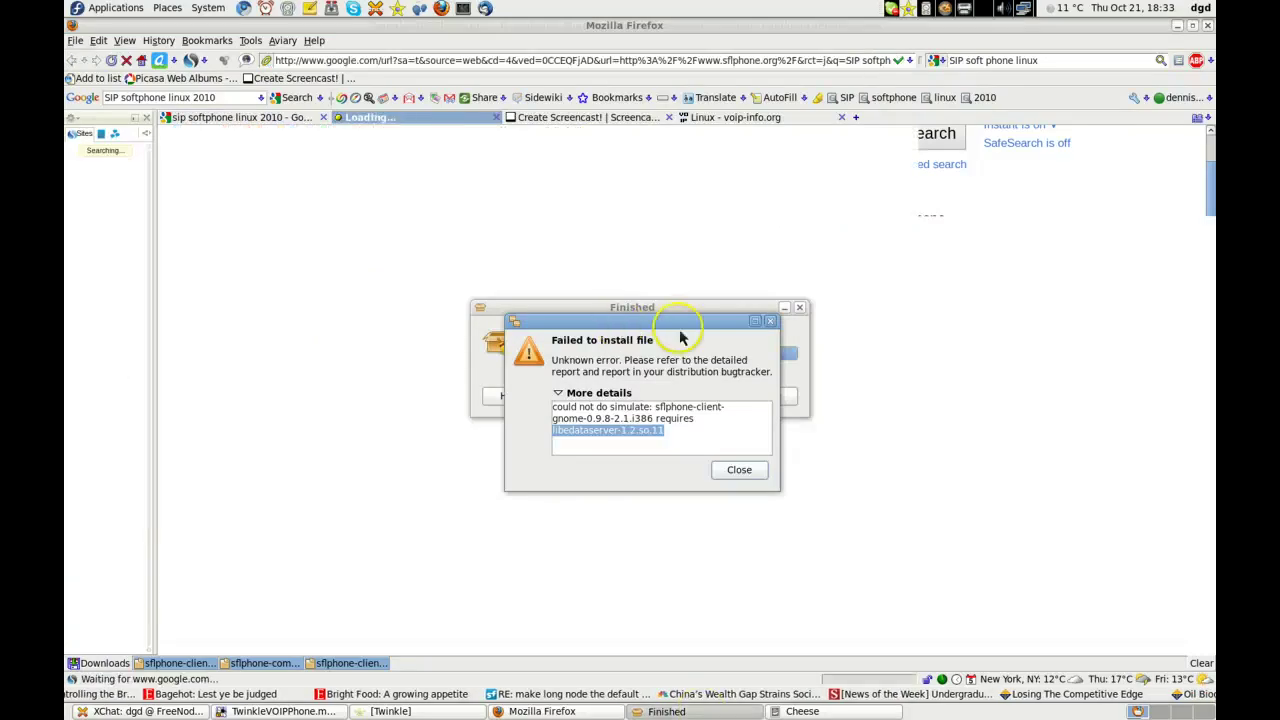
key(alt+Tab)
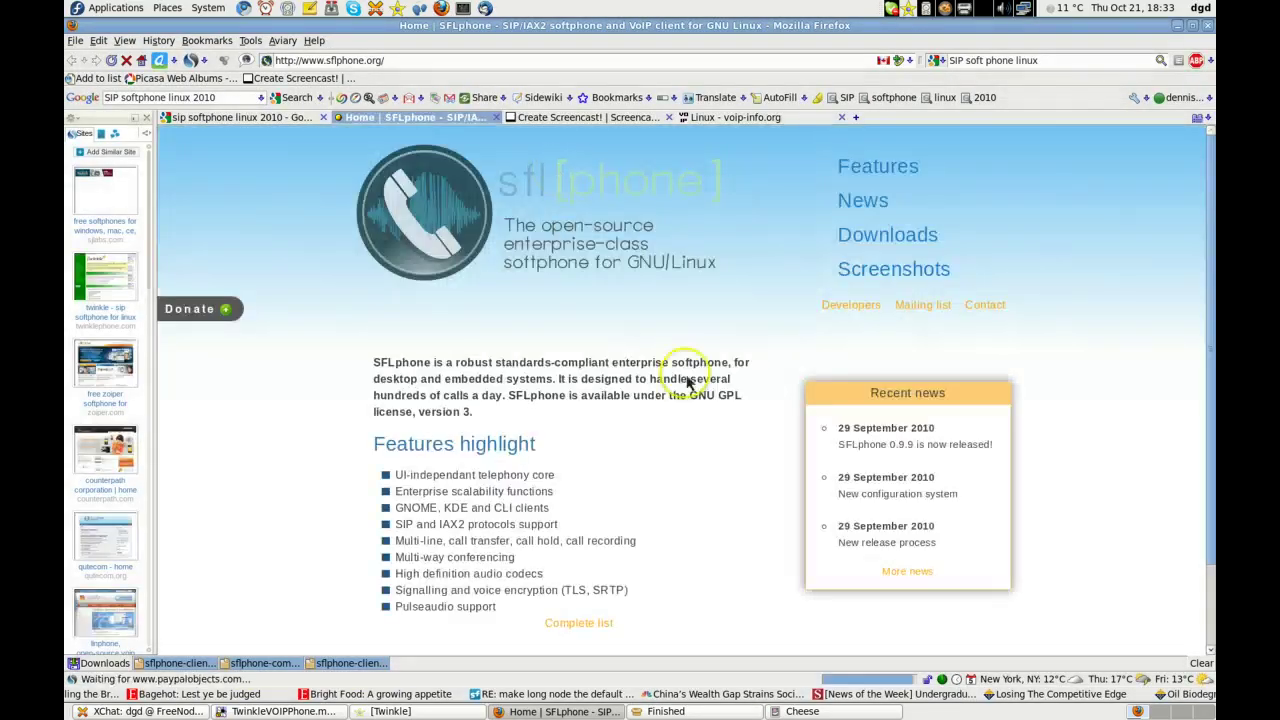
- Go to the SFLphone stable release downloads and open the list of RPM packages
click(884, 243)
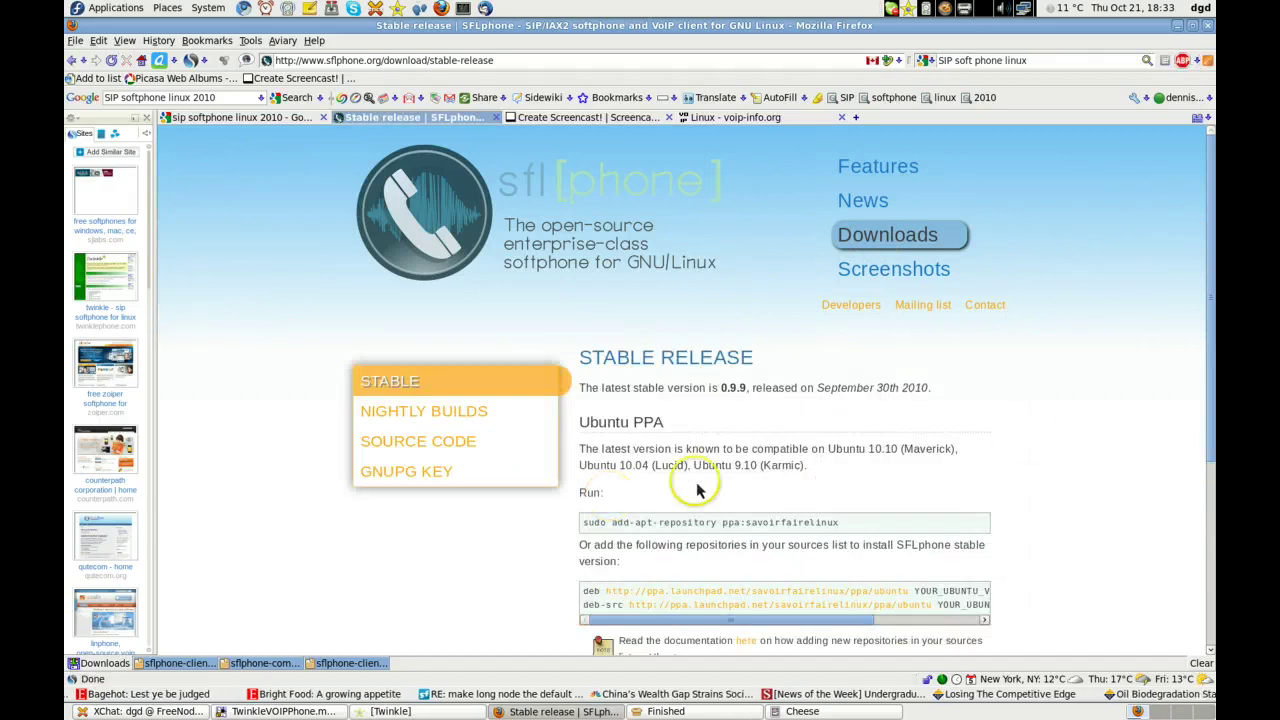
scroll(1212, 372, down, 2)
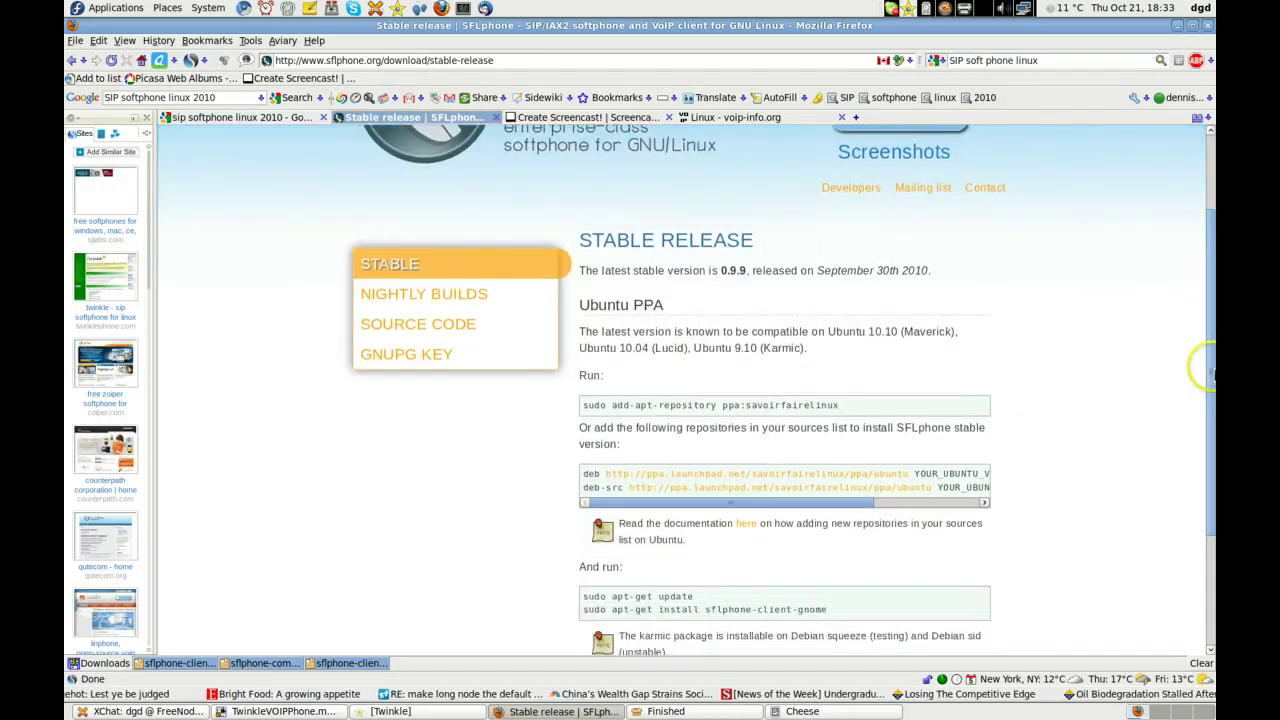
drag(1211, 370, 1212, 472)
scroll(1212, 475, down, 1)
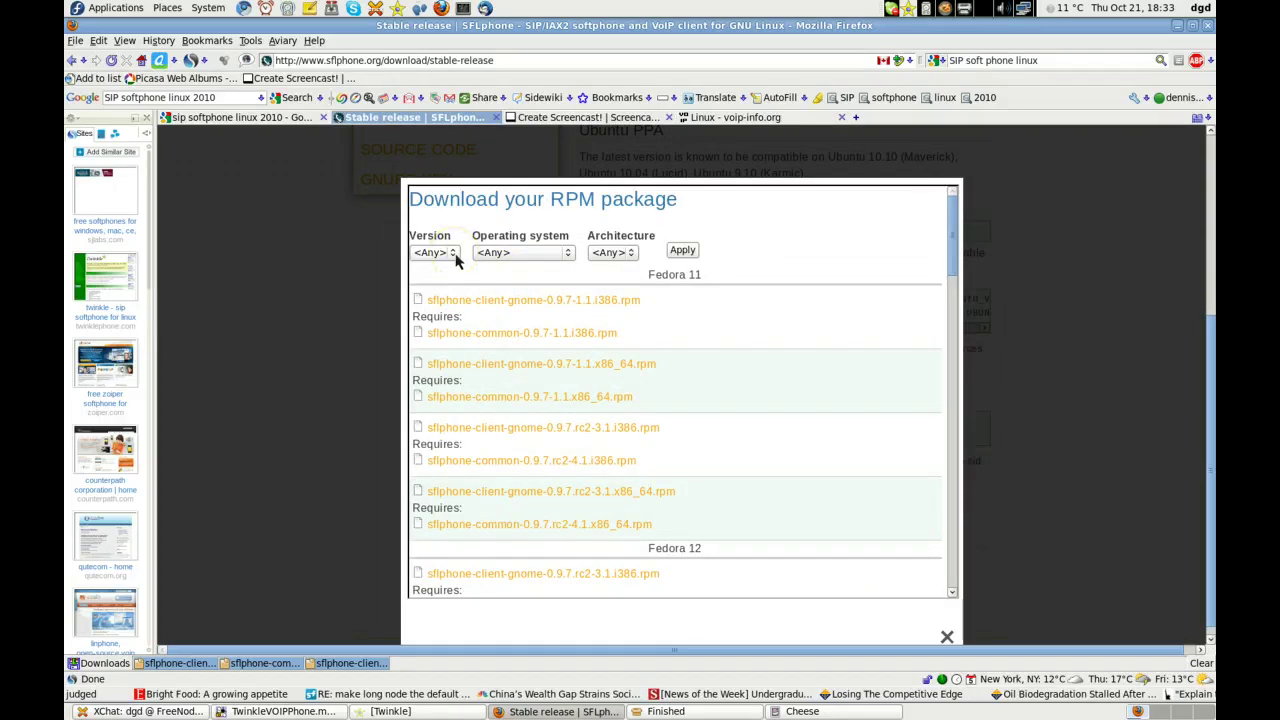
- Choose version 0.9.8 for the RPM package list and locate the Fedora 13 packages
click(454, 255)
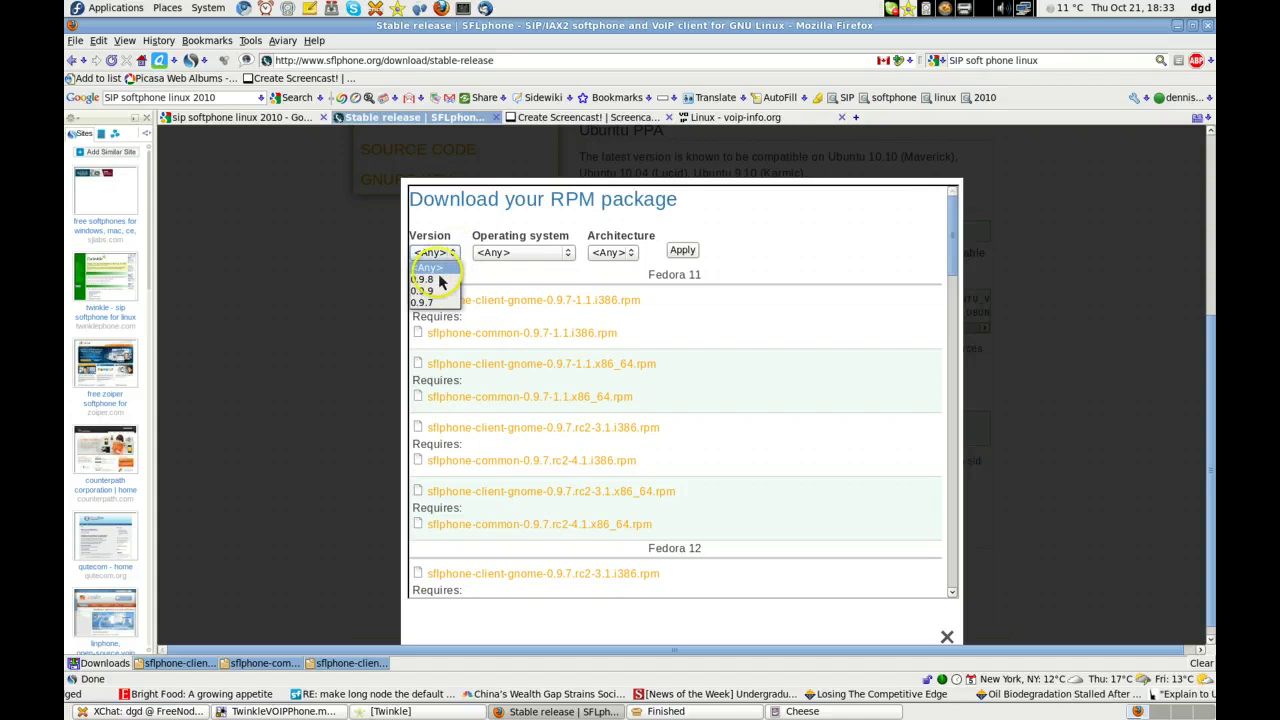
click(428, 279)
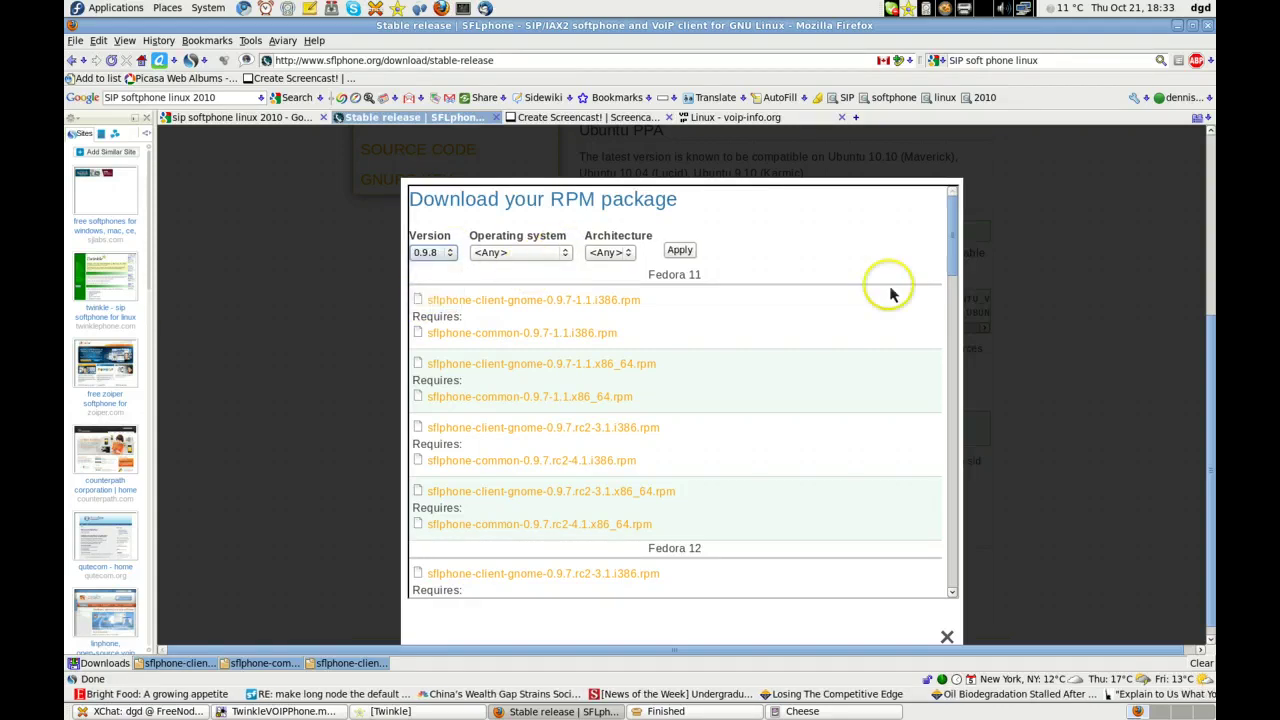
scroll(962, 355, down, 6)
scroll(963, 363, down, 6)
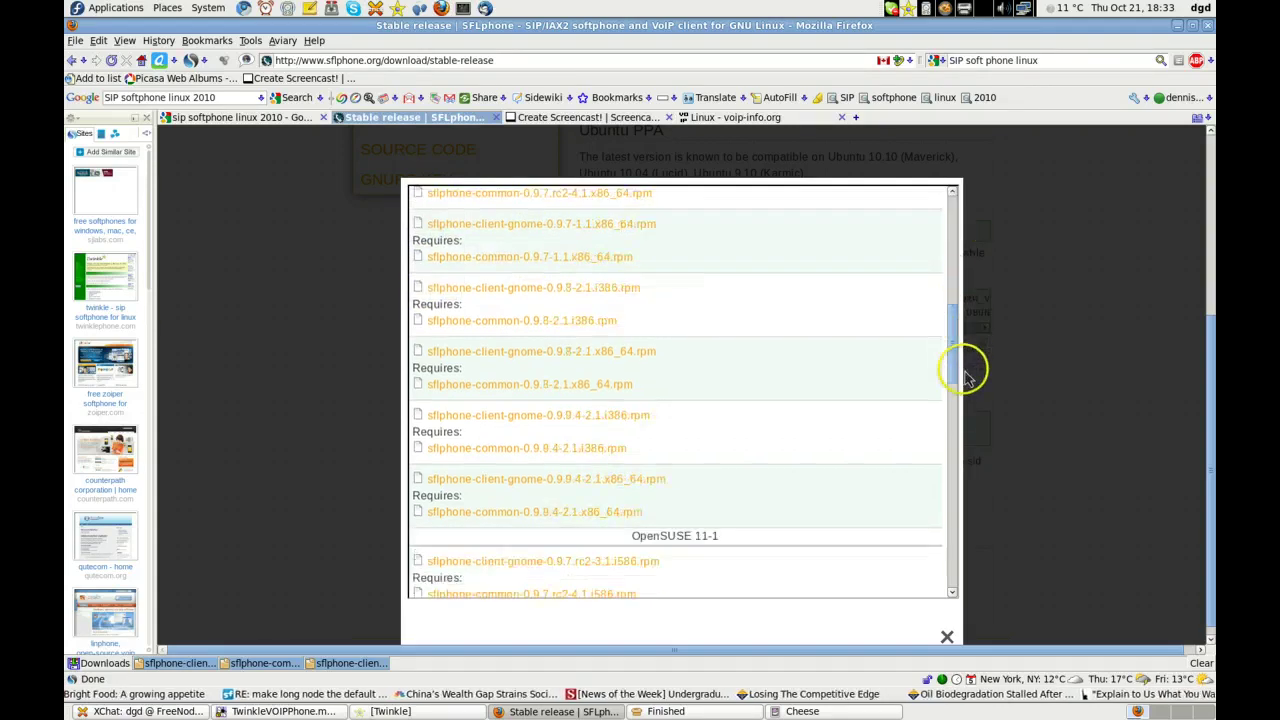
scroll(963, 490, down, 5)
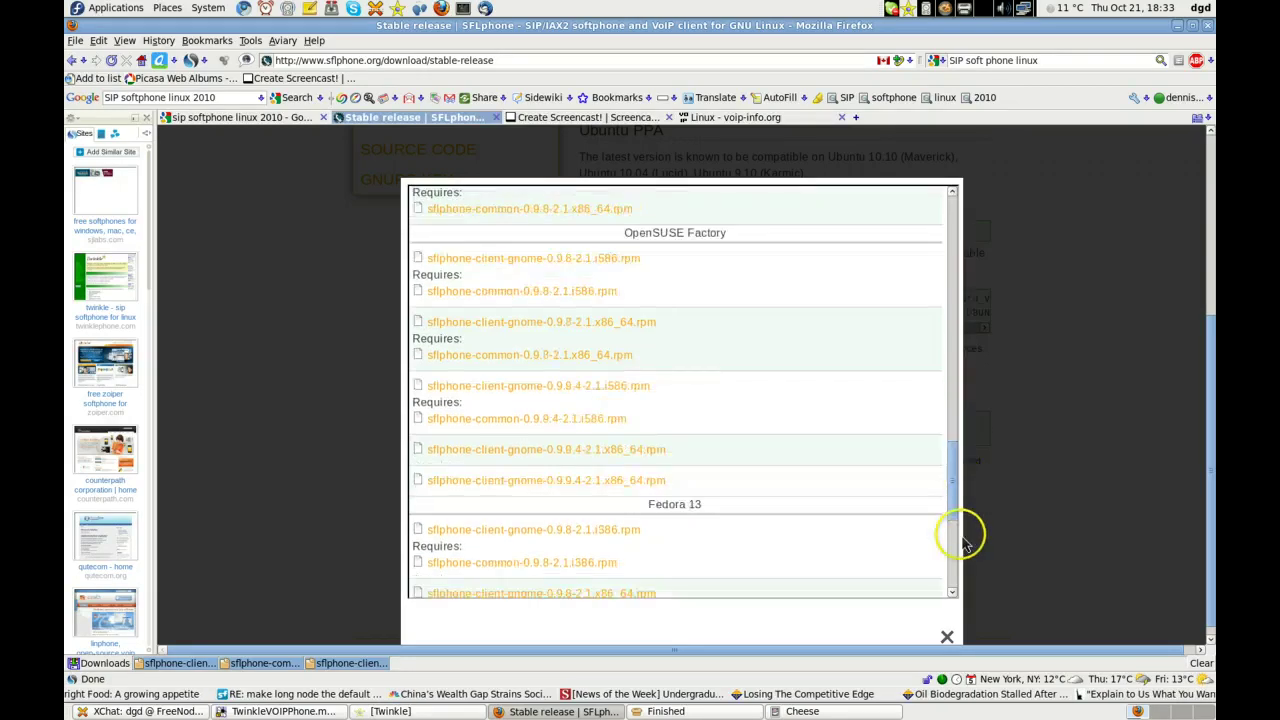
scroll(958, 545, down, 3)
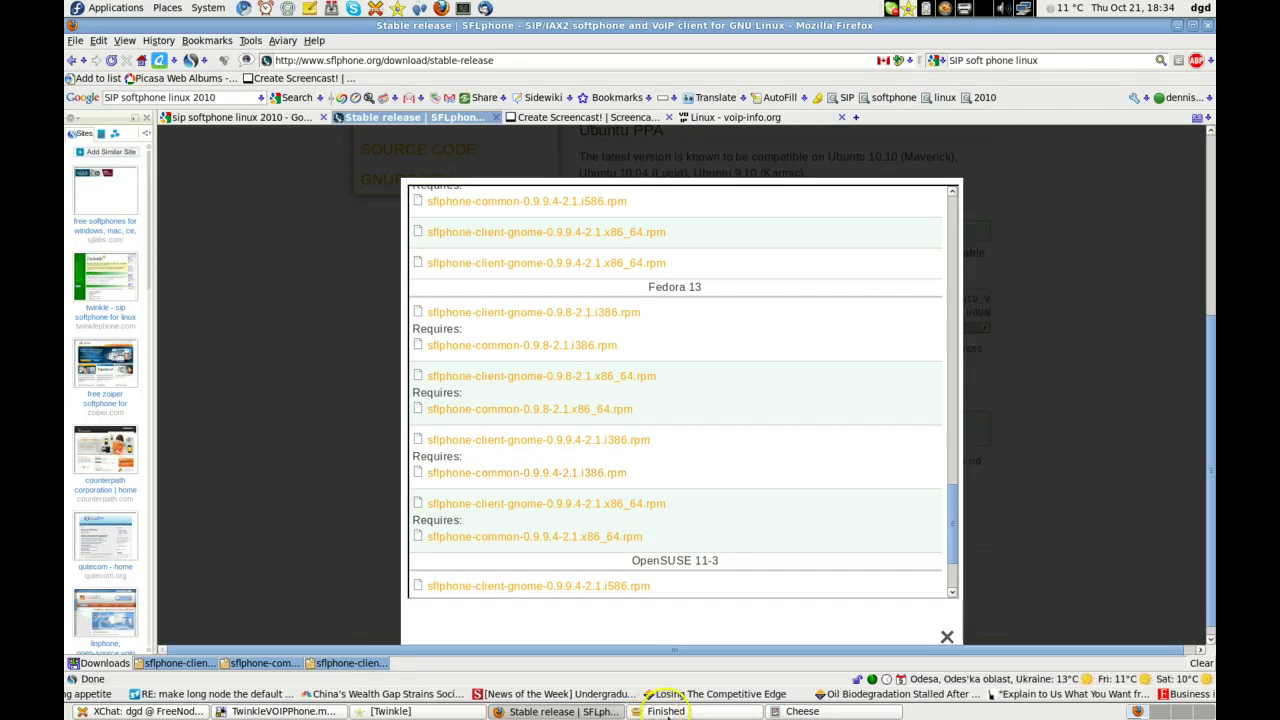
- Select the missing library name libedataserver-1.2.so.11 in the failed install details and close both package installer error dialogs
click(660, 710)
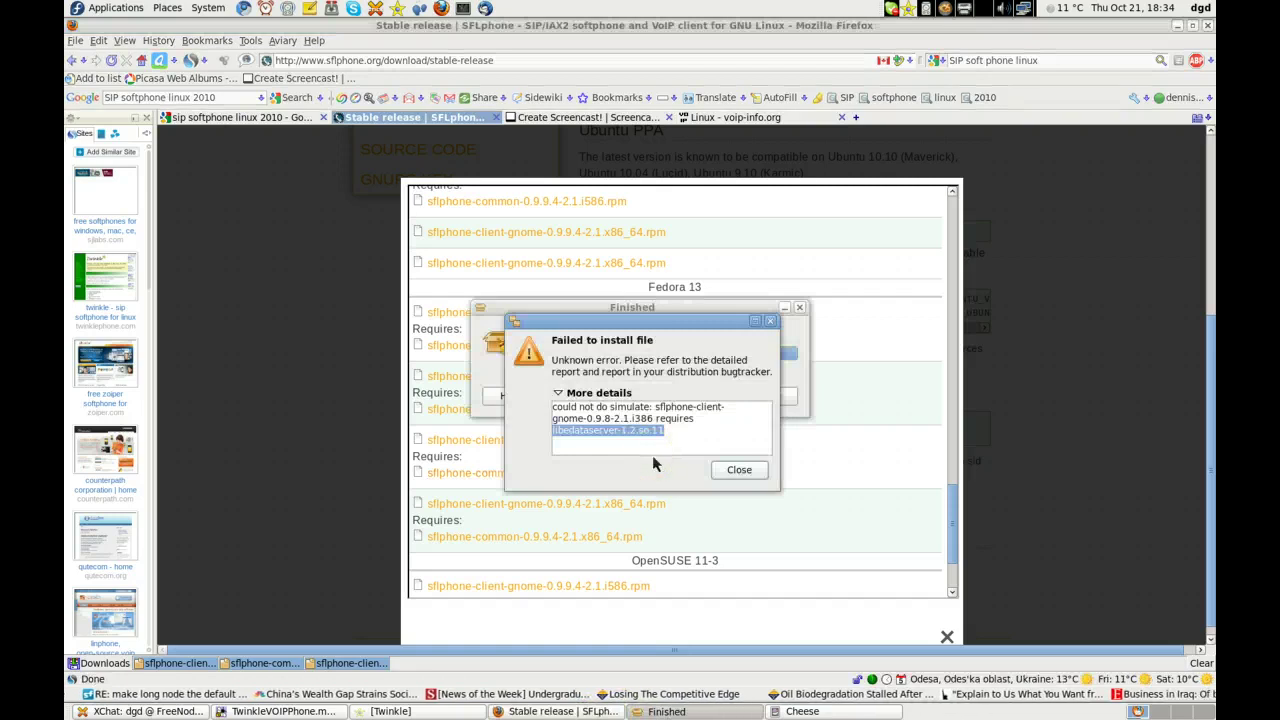
drag(676, 438, 552, 437)
key(ctrl+c)
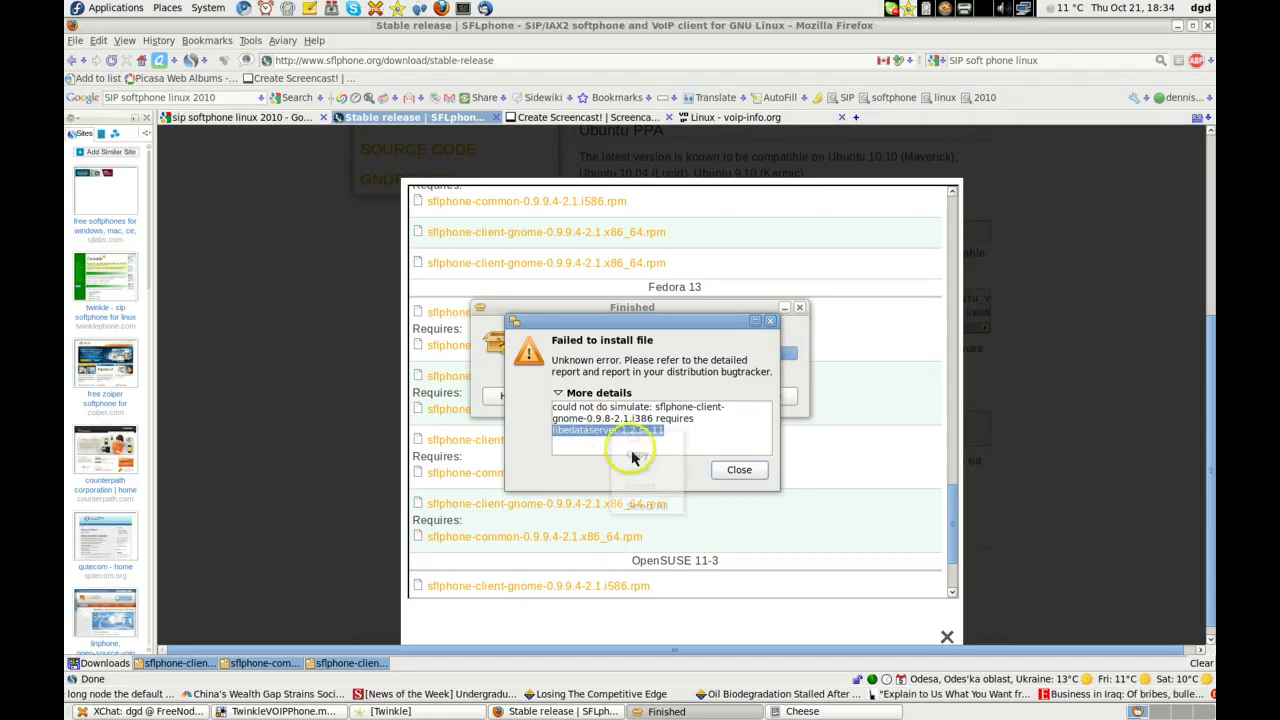
click(741, 476)
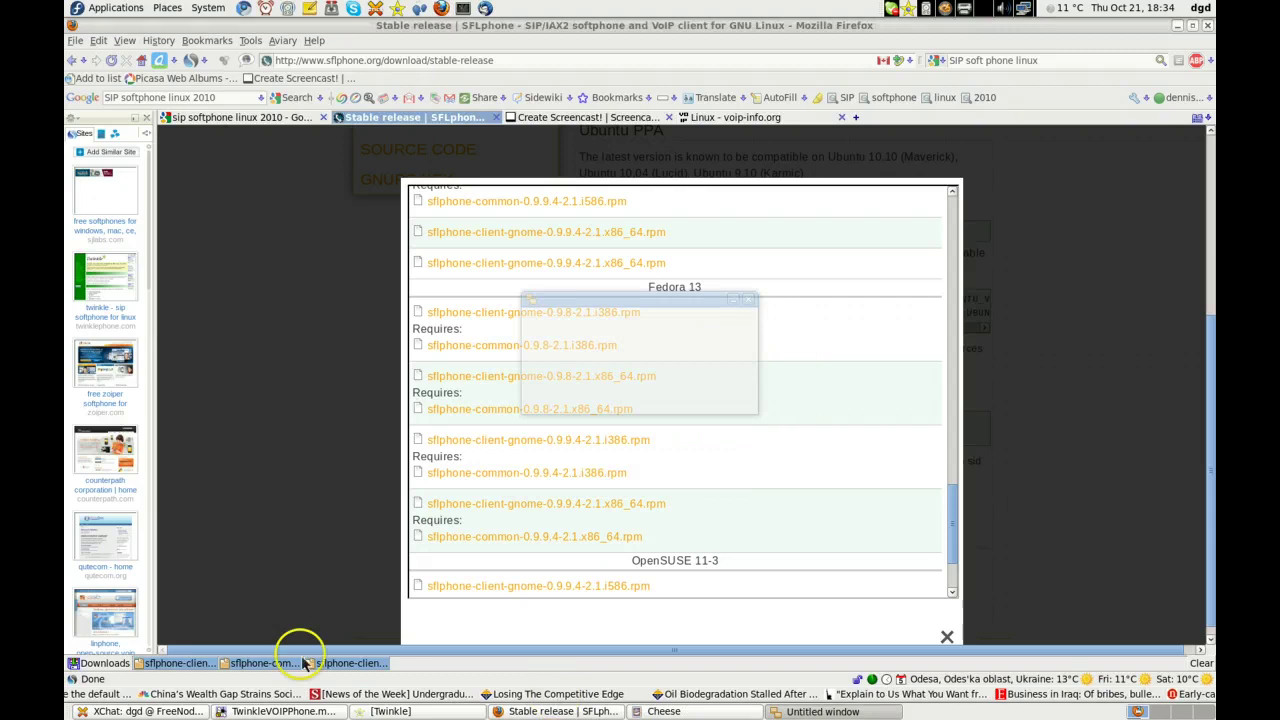
click(578, 371)
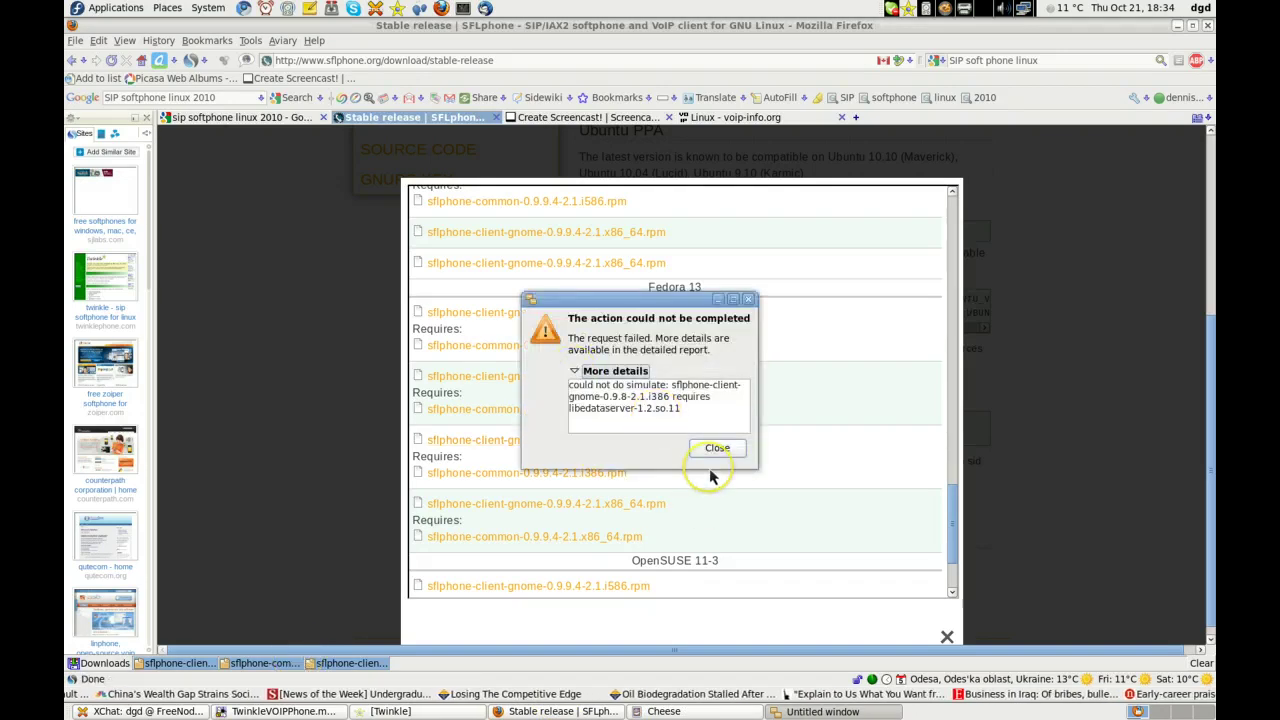
click(715, 455)
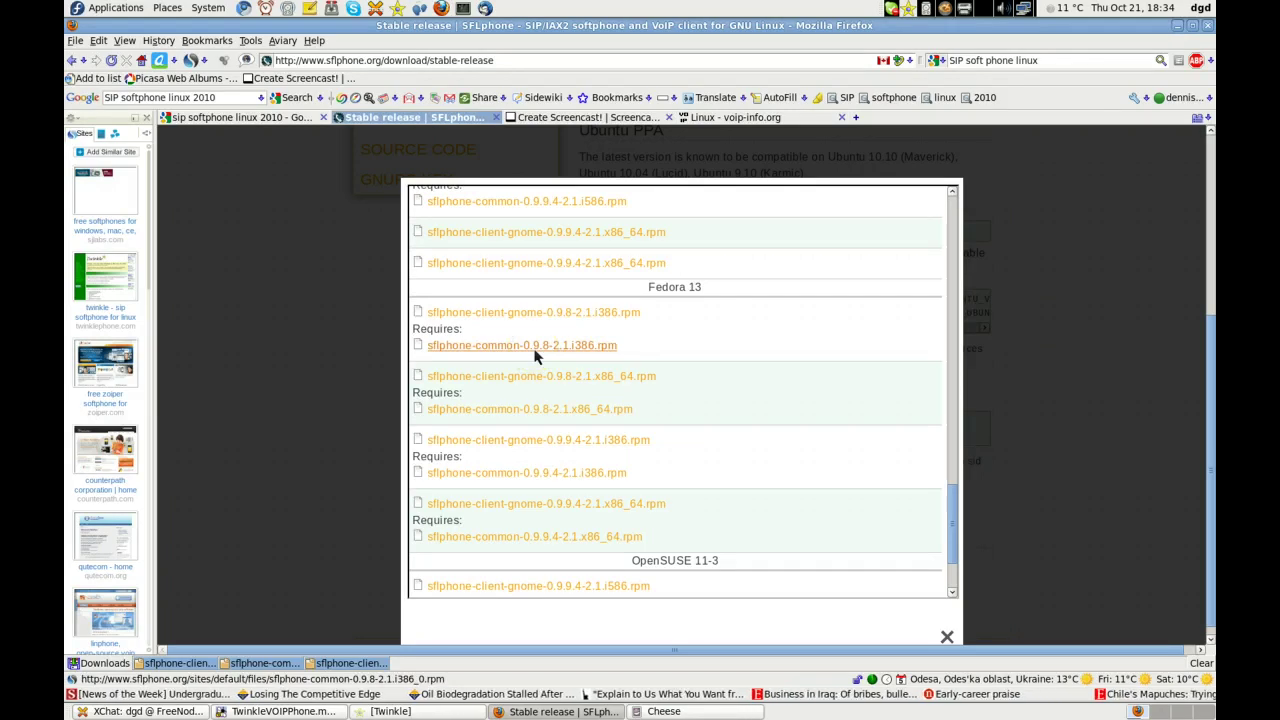
click(534, 318)
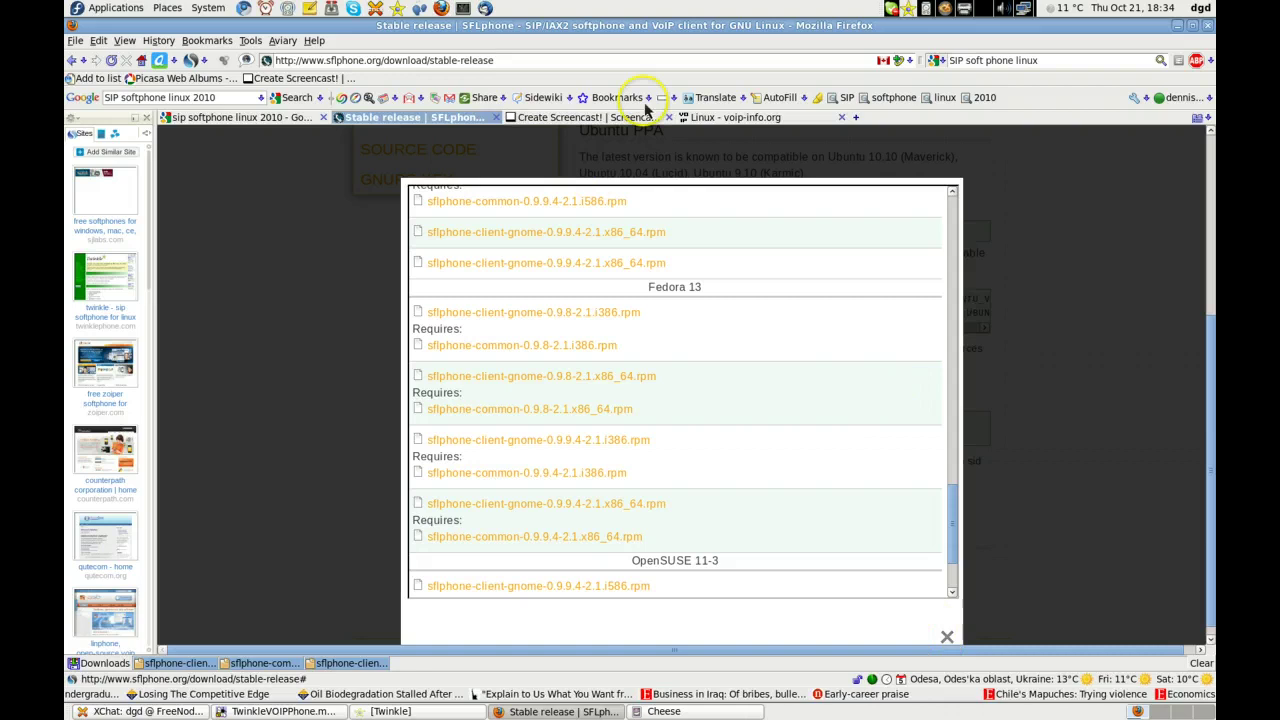
- Search the web for libedataserver-1.2.so.11 from the voip-info.org page
click(775, 122)
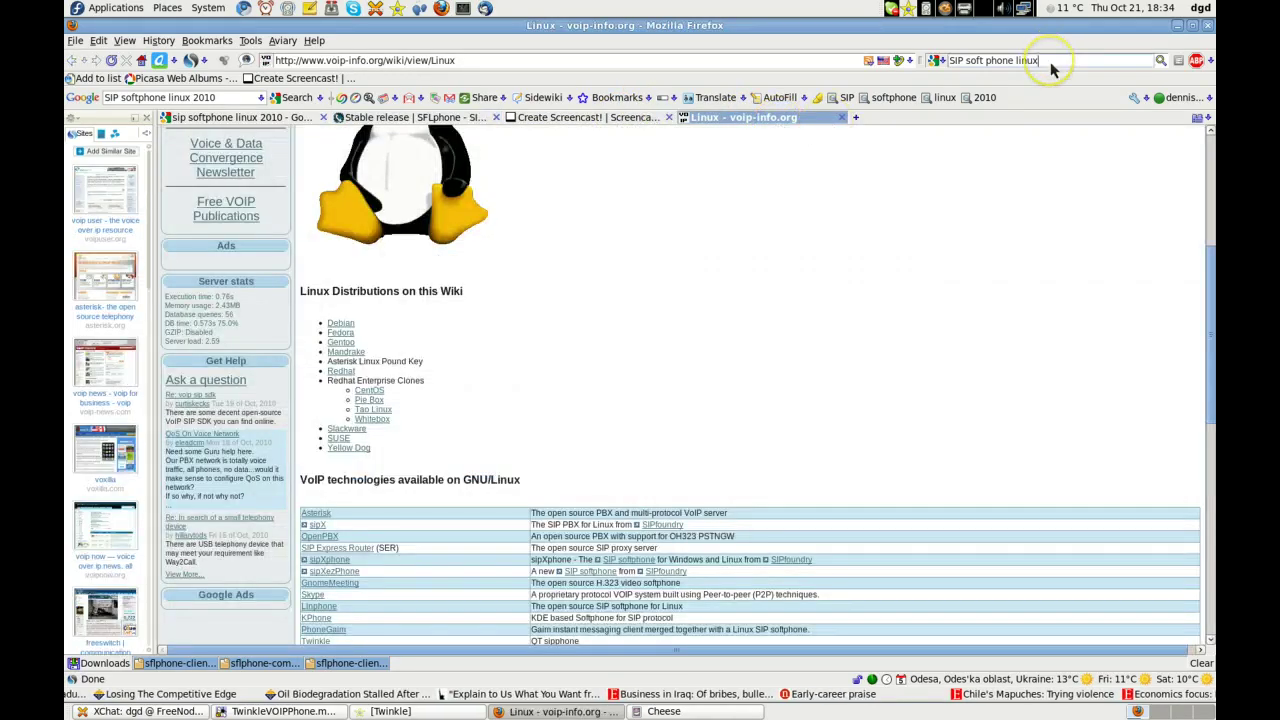
click(1051, 64)
key(ctrl+v)
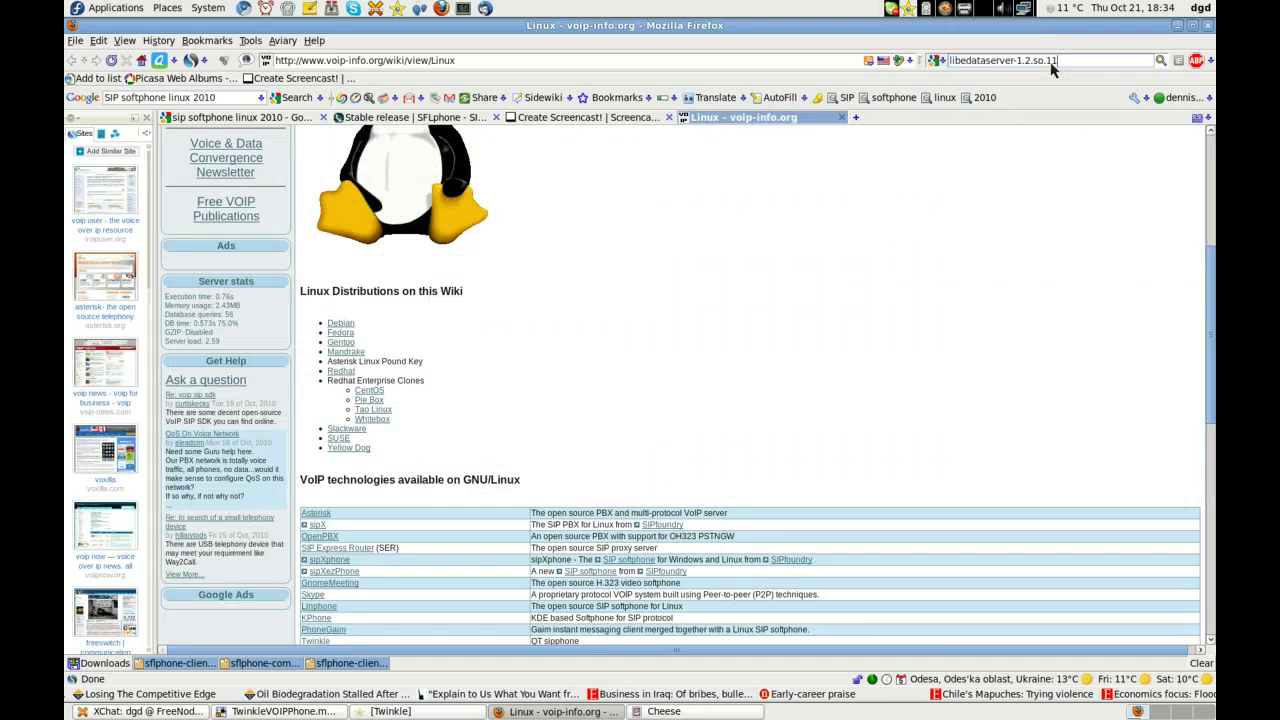
key(Return)
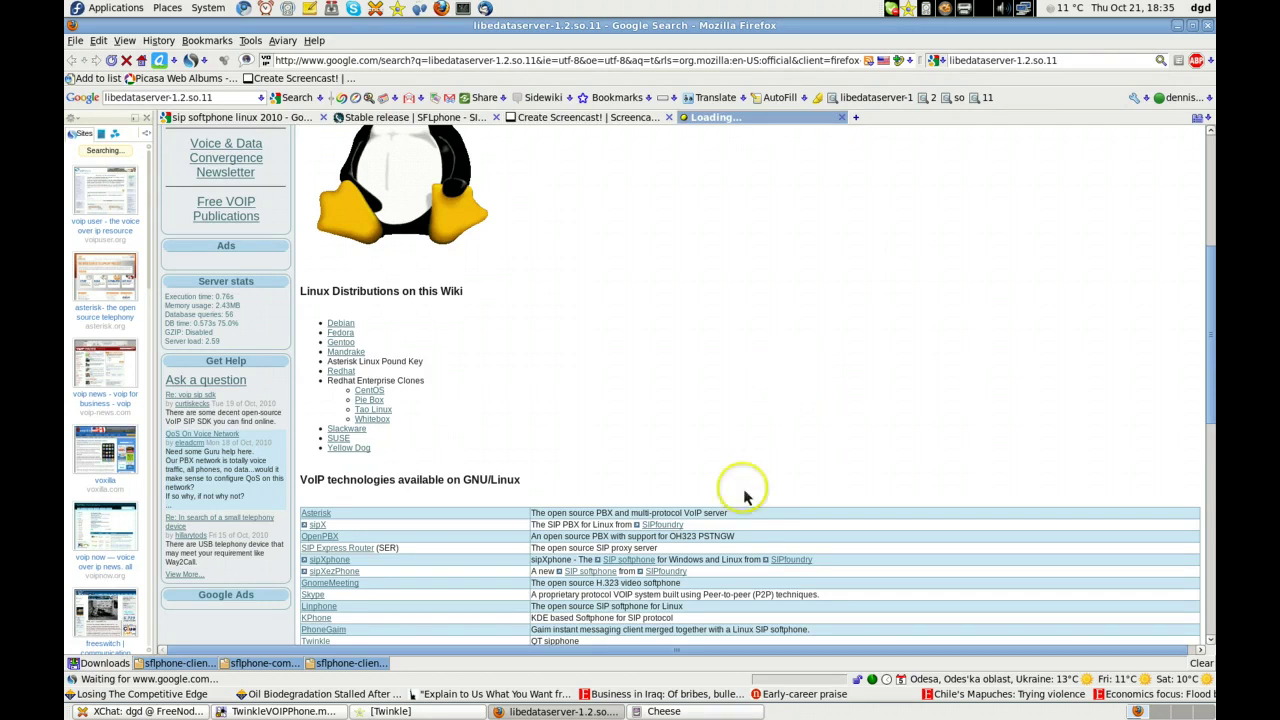
- Switch to Twinkle and fill the call field with the first phone number from its list of recent numbers
click(455, 708)
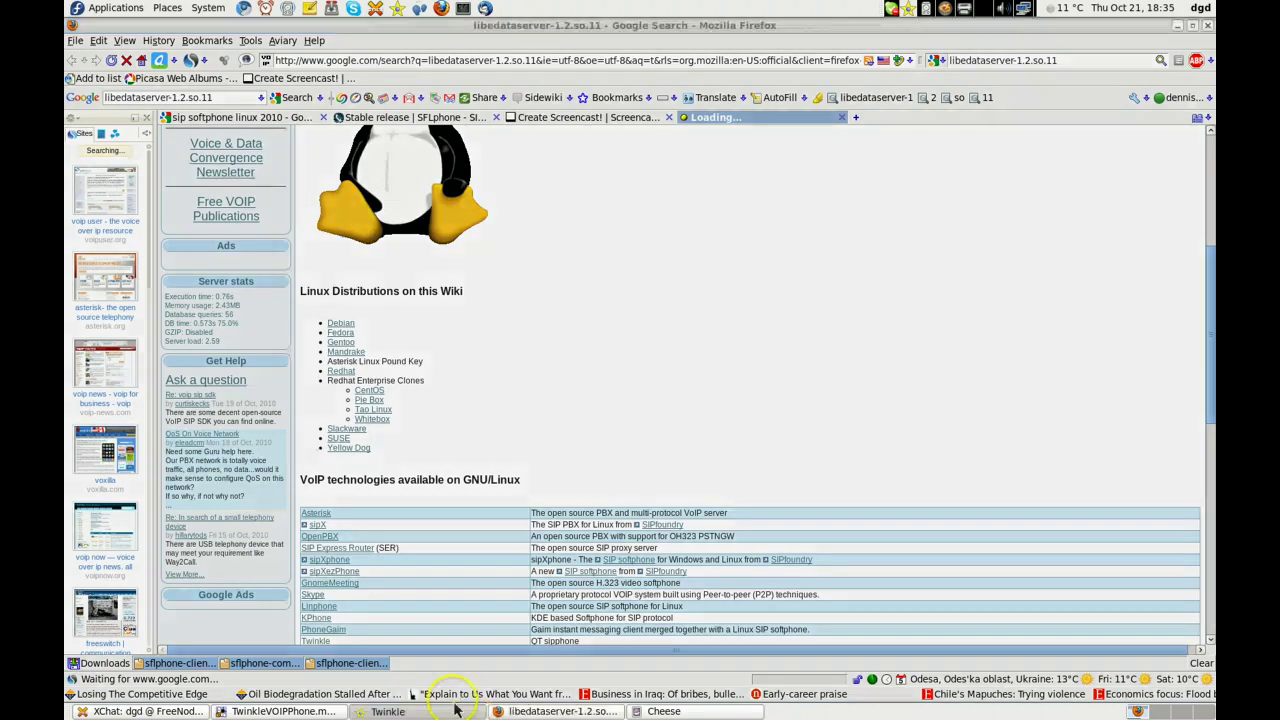
drag(626, 220, 627, 226)
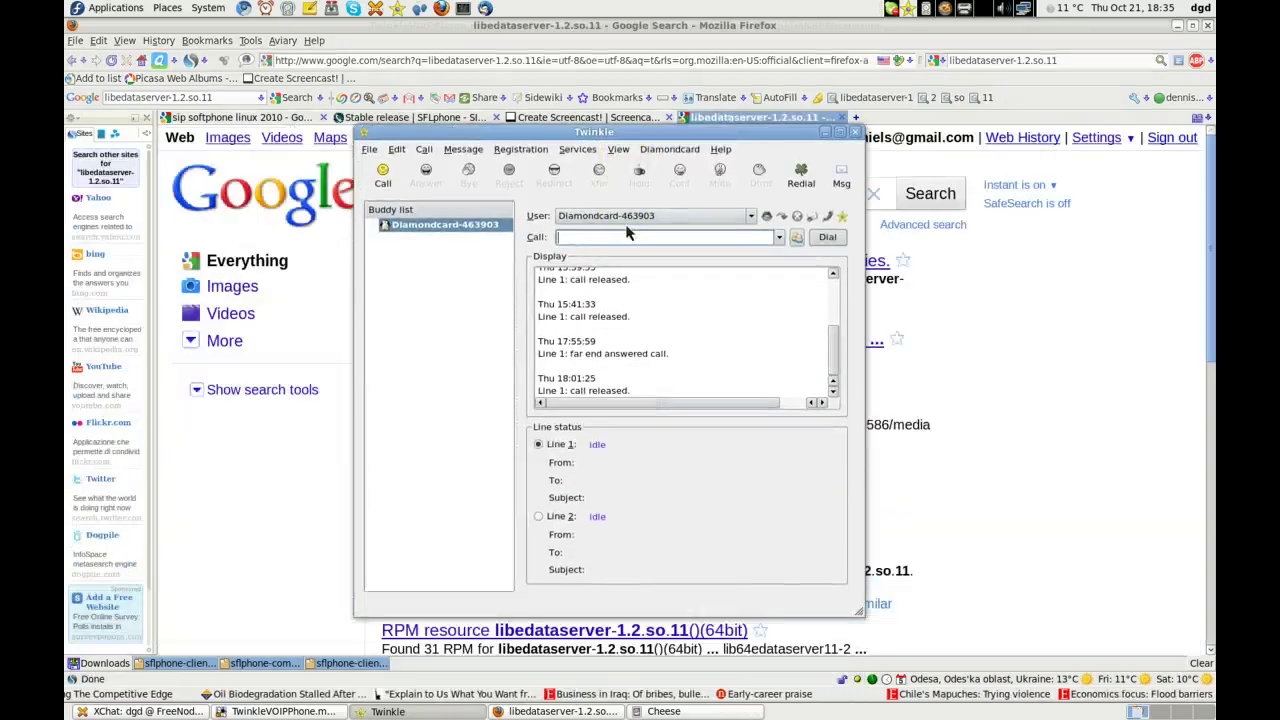
click(627, 232)
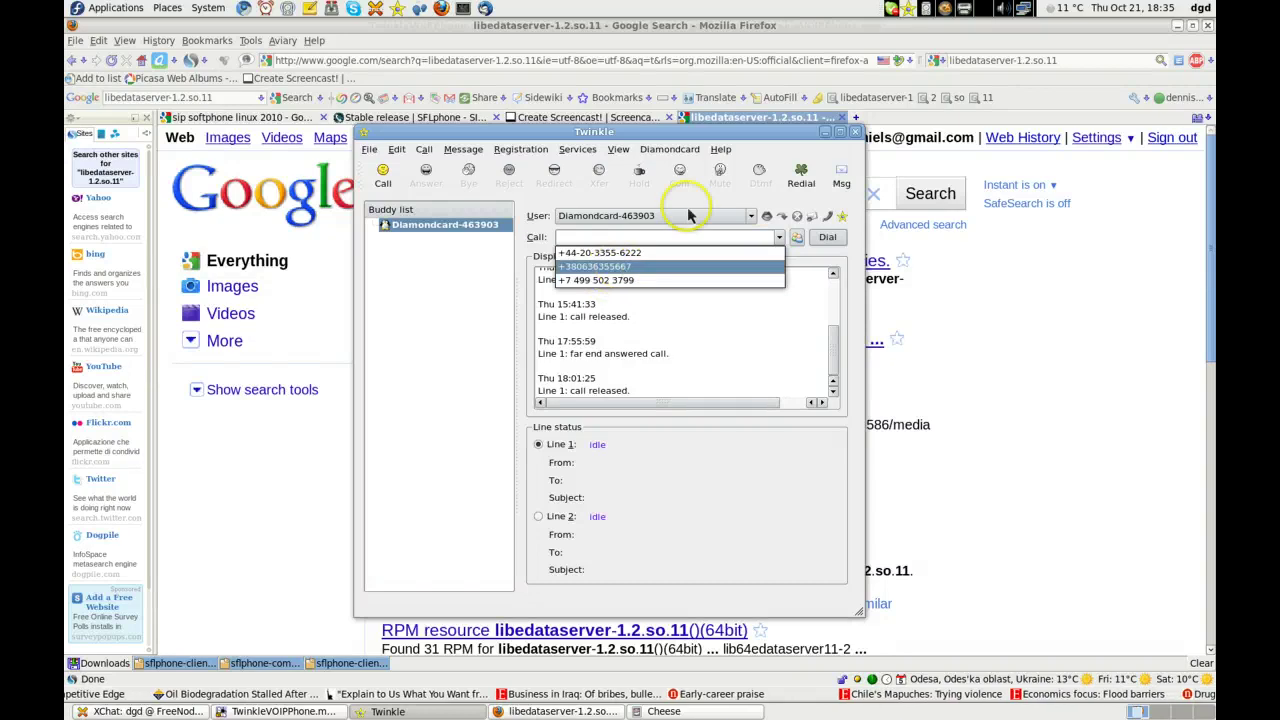
click(650, 254)
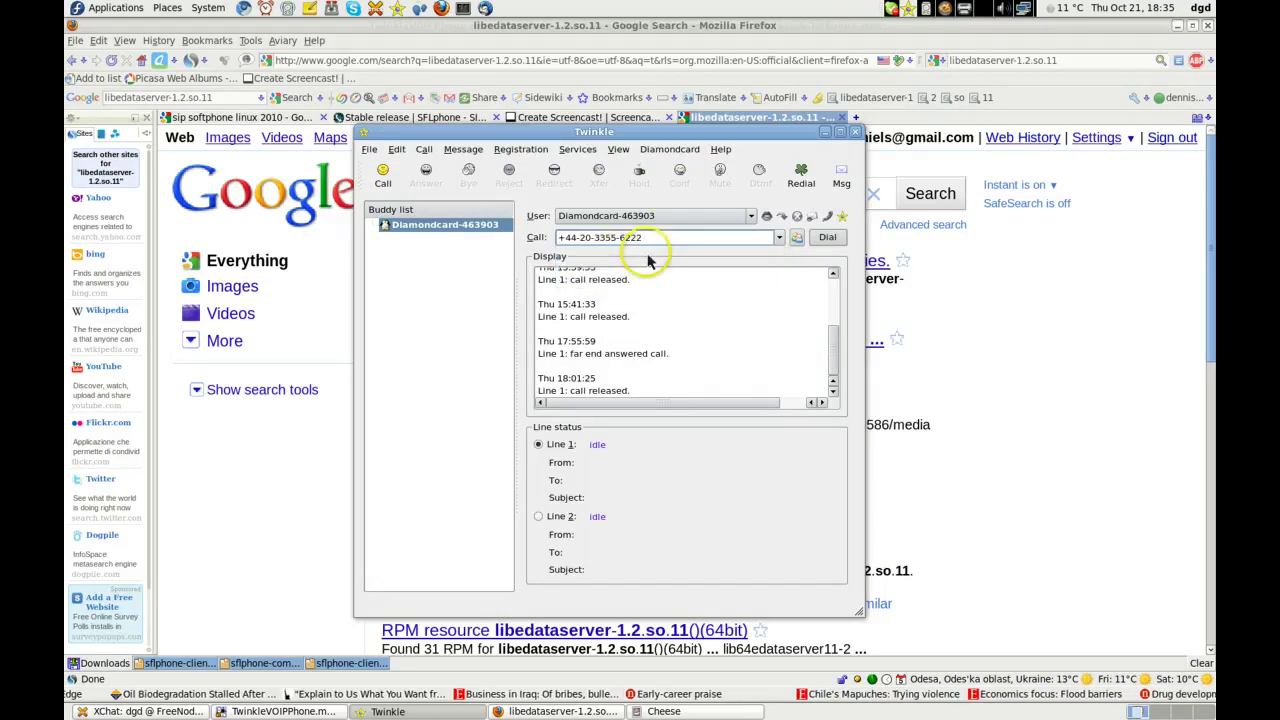
right_click(650, 240)
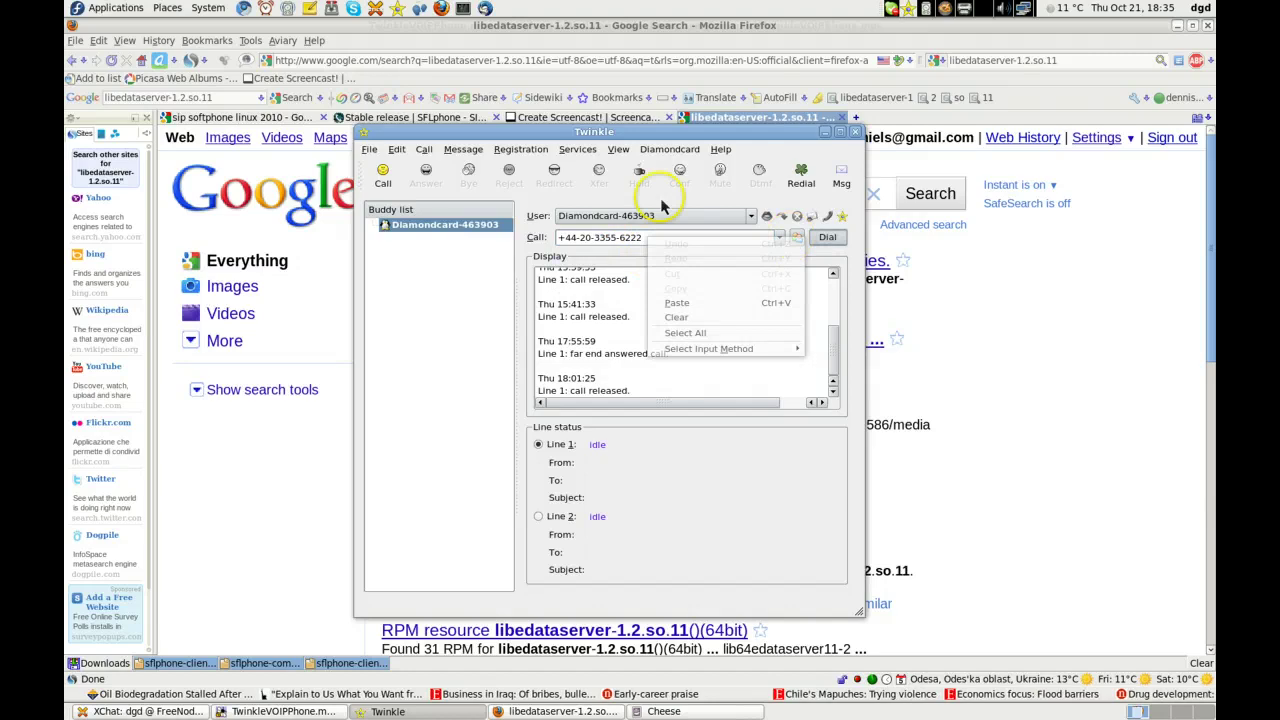
click(654, 194)
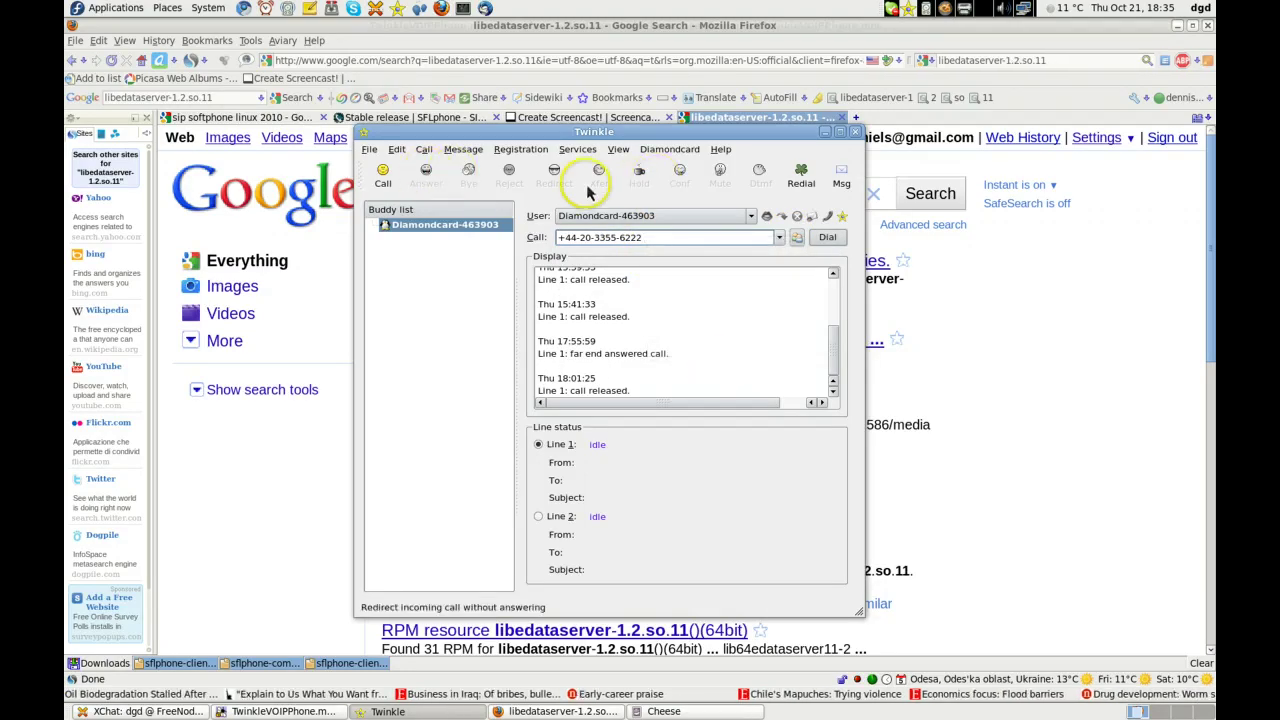
- Look over Twinkle's help options and close its window
click(721, 150)
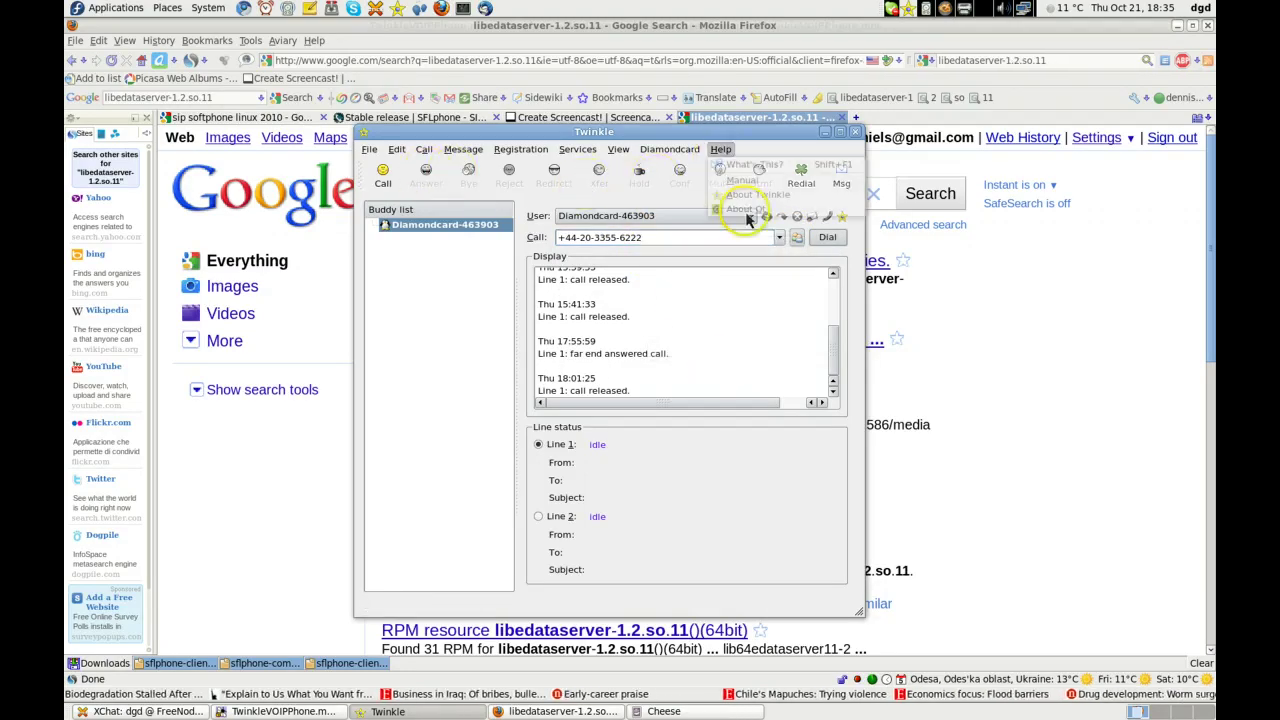
click(858, 138)
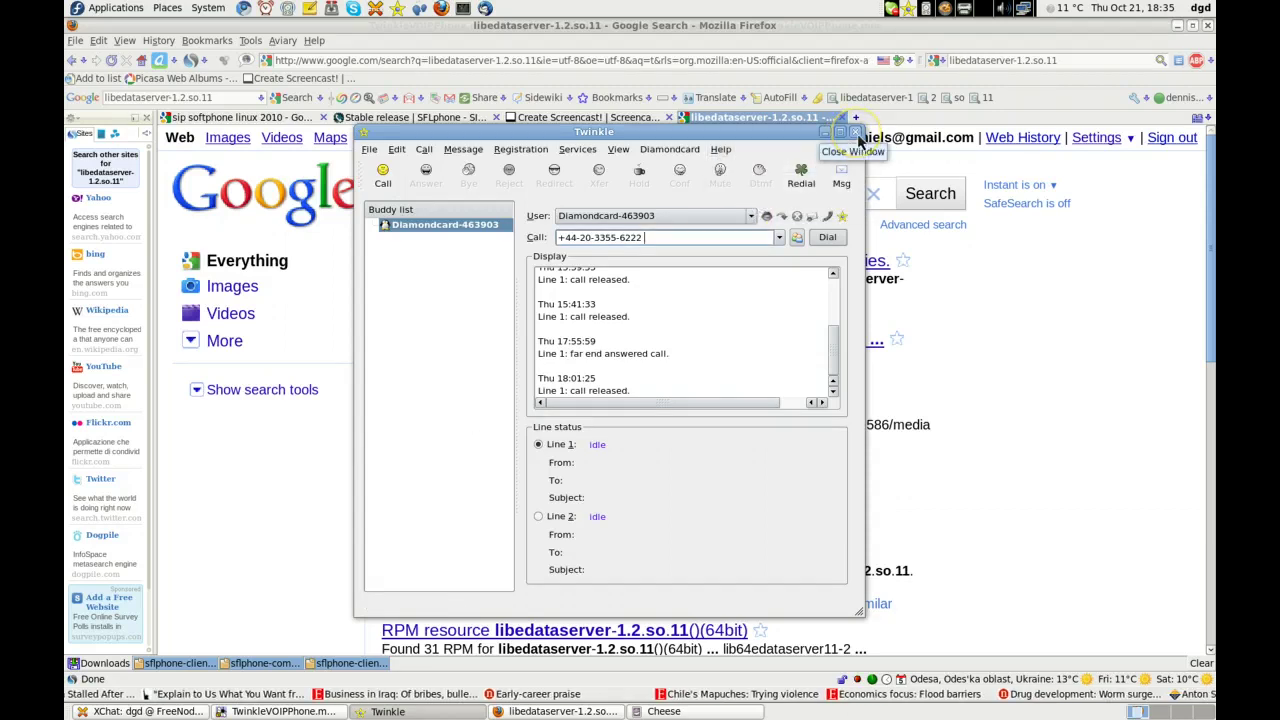
click(856, 133)
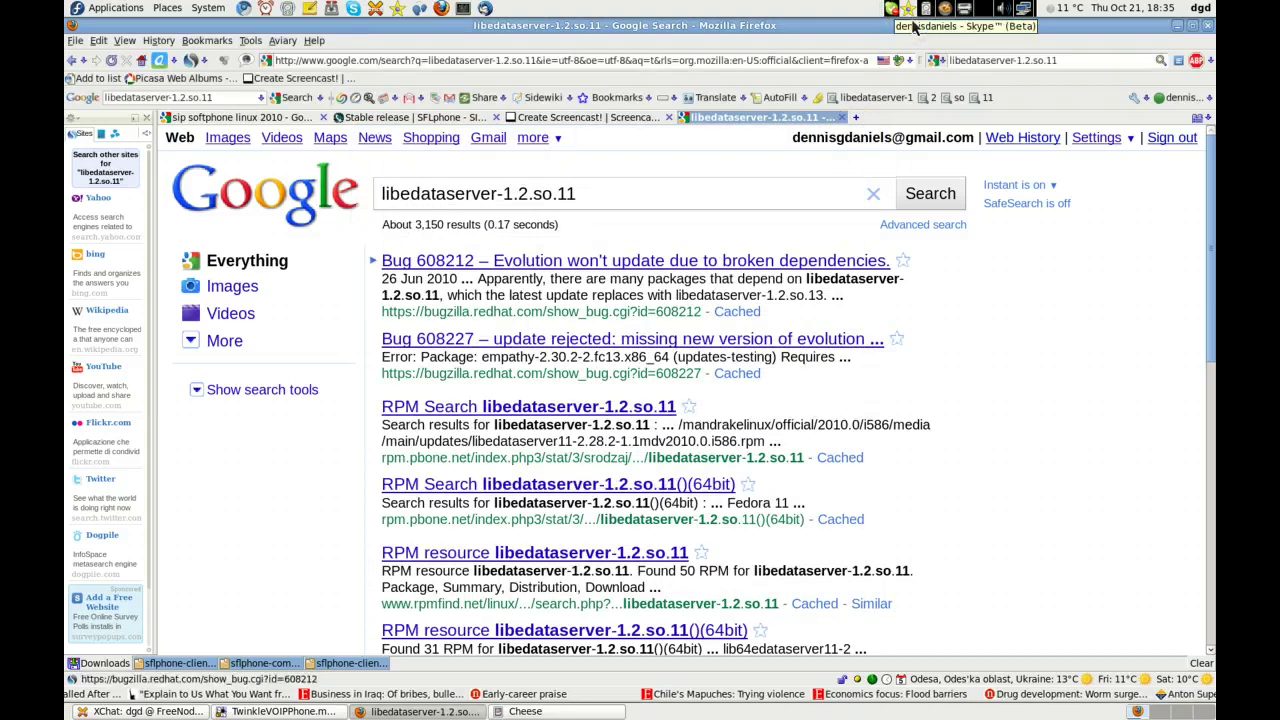
- Switch to Skype, clear the contact search to list all contacts, and close its window to return to the search results
click(912, 22)
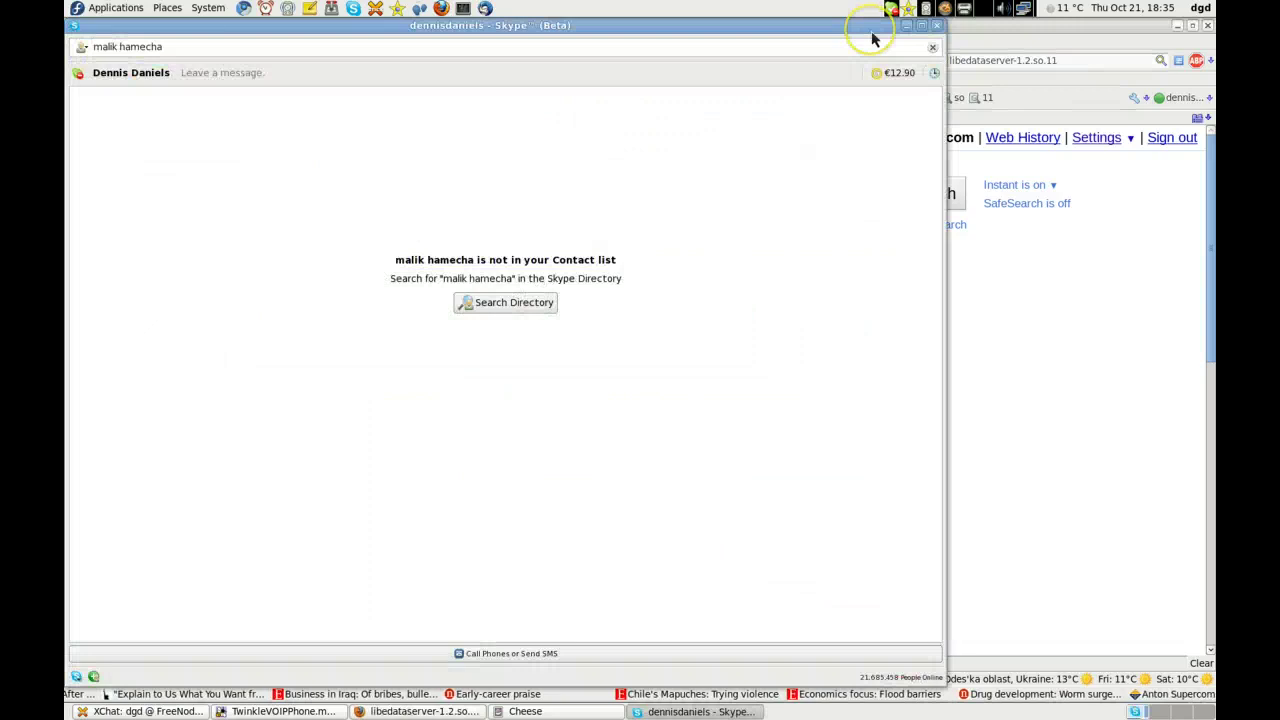
click(933, 47)
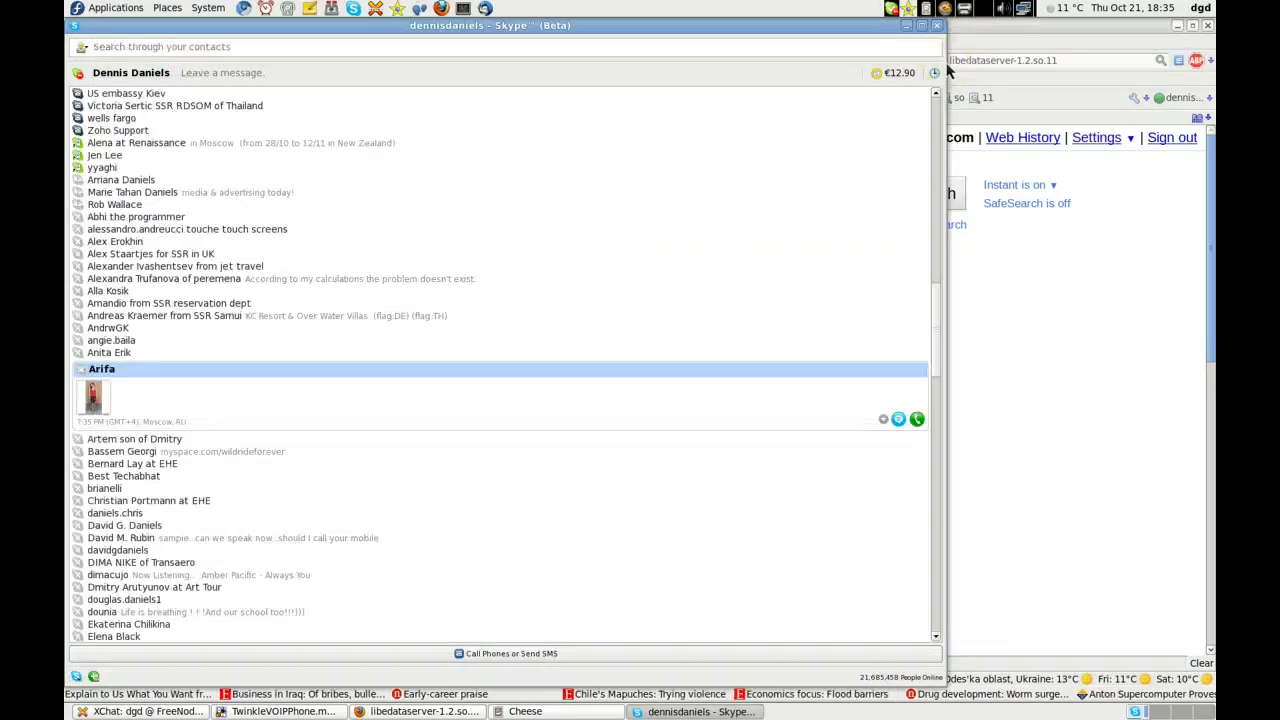
click(936, 25)
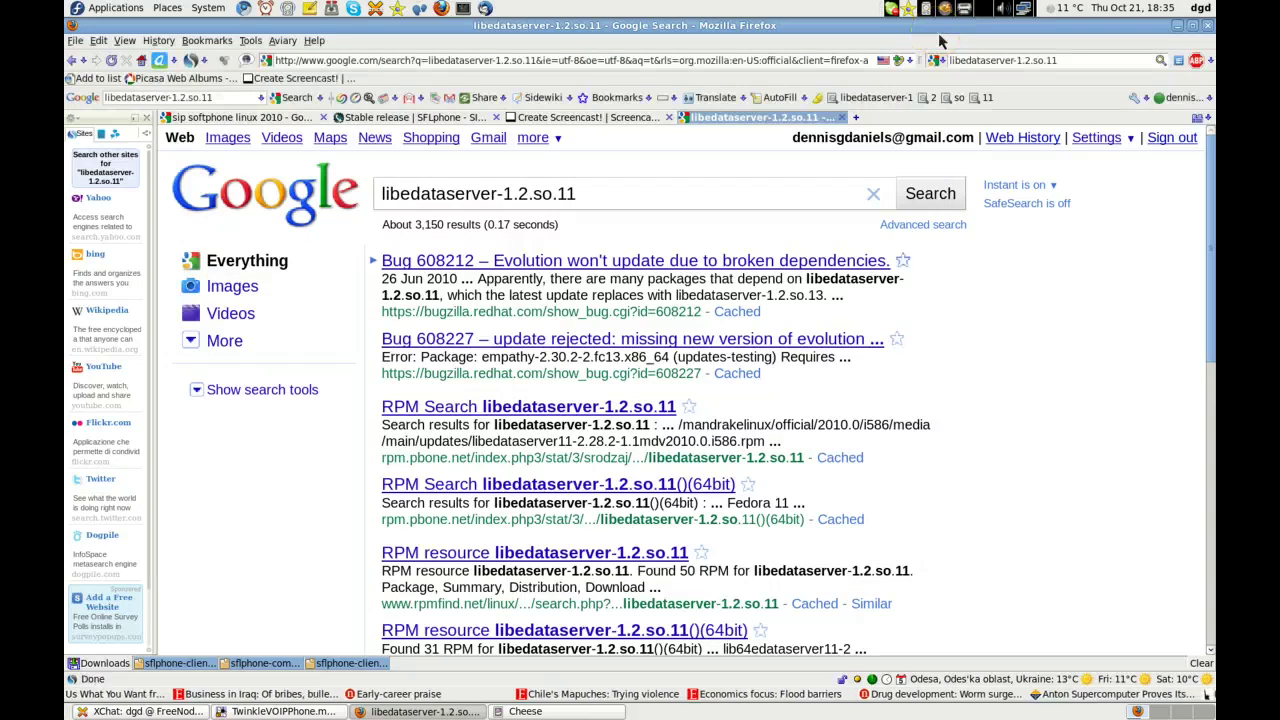
click(529, 434)
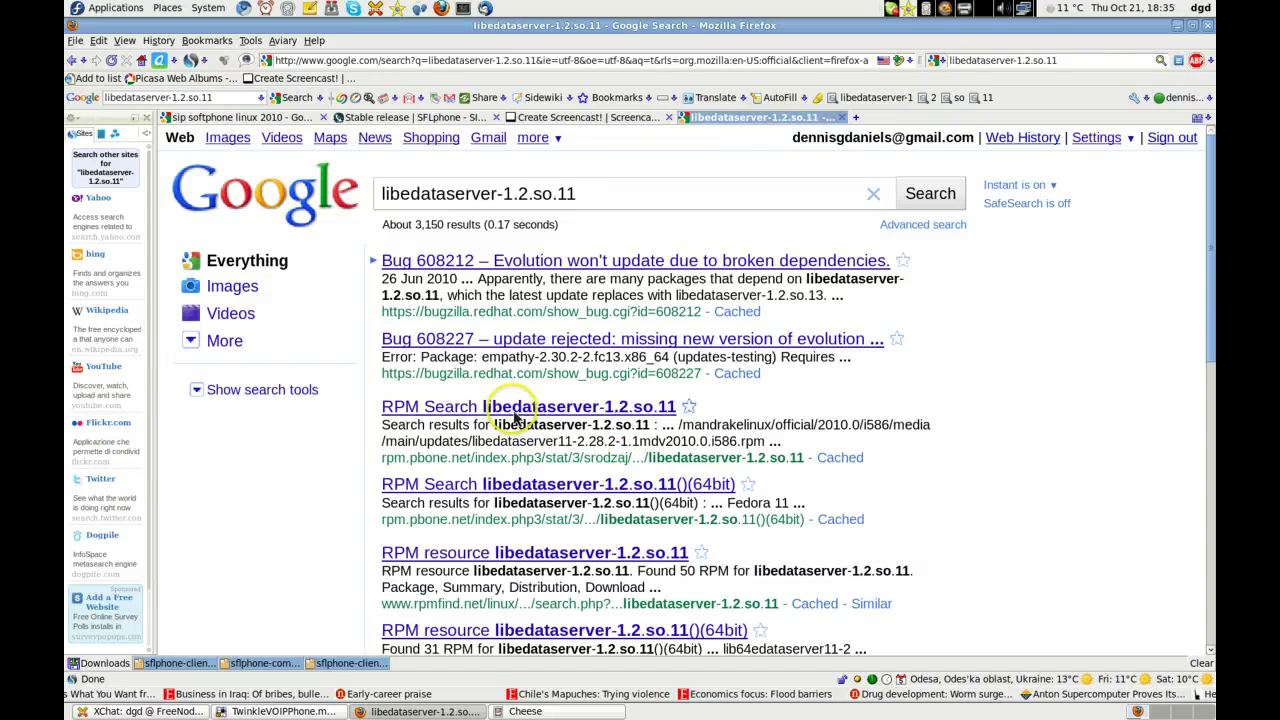